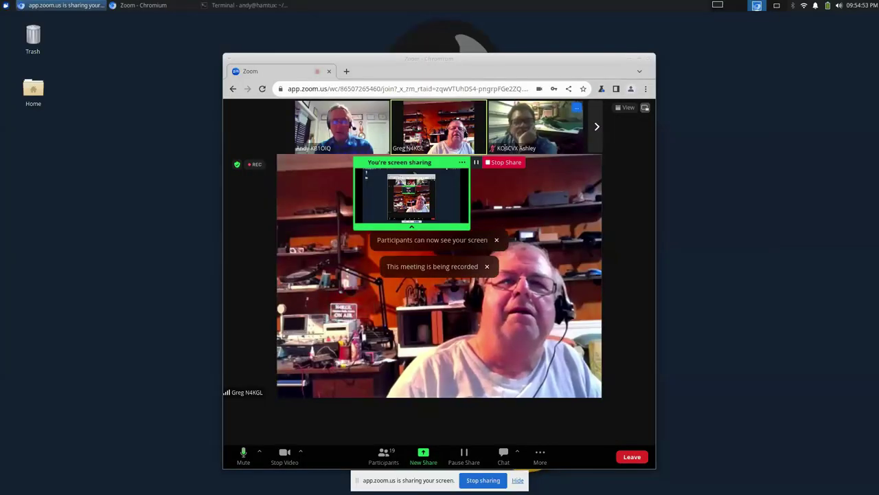
- Move the Zoom meeting window off the middle of the desktop and minimize it
drag(449, 65, 644, 31)
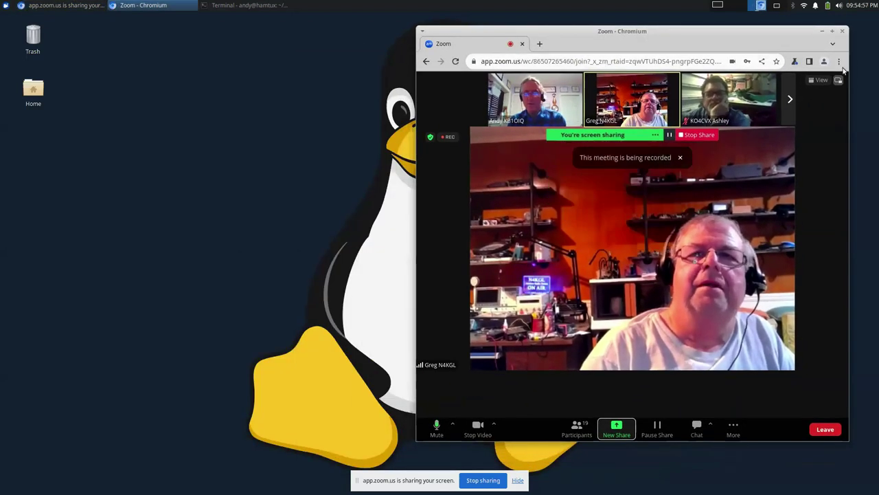
double_click(790, 32)
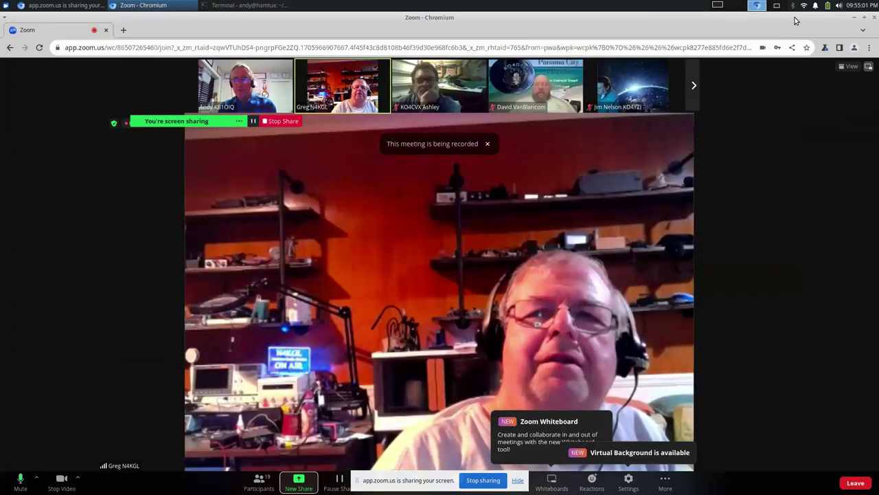
double_click(795, 17)
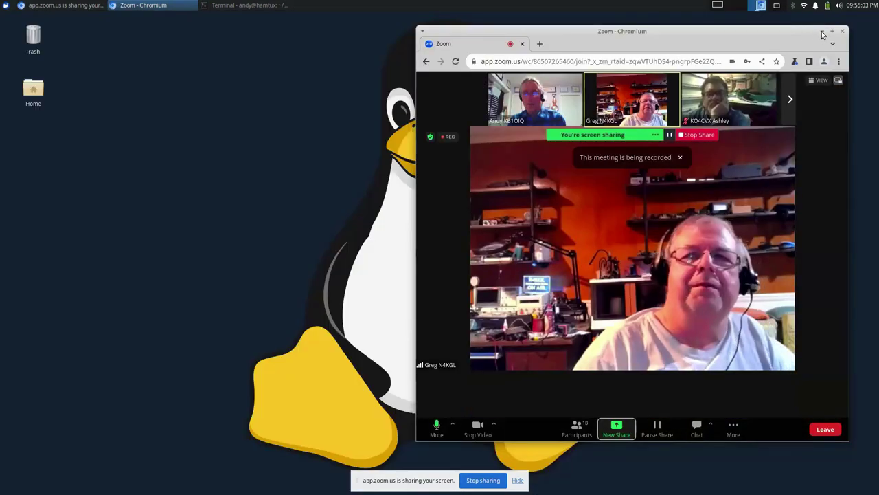
click(821, 31)
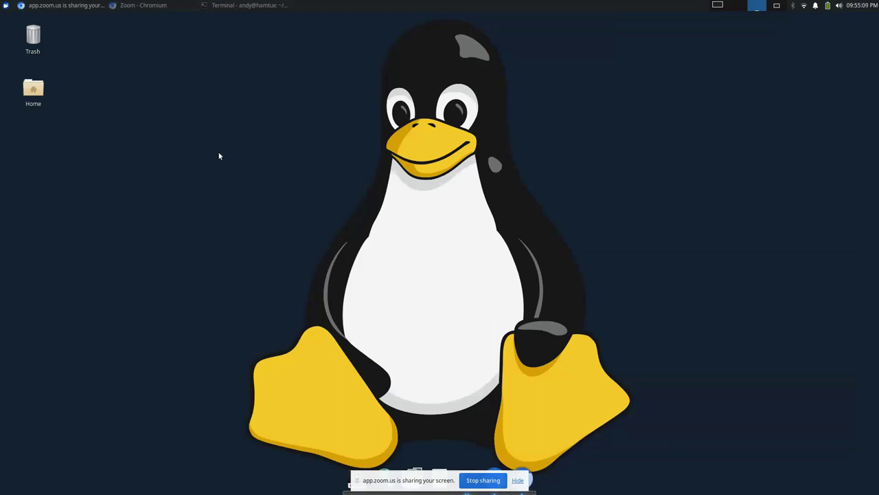
- Launch Fl_Moxgen from the Antenna group of the ham radio applications and reposition its window on the desktop
click(7, 6)
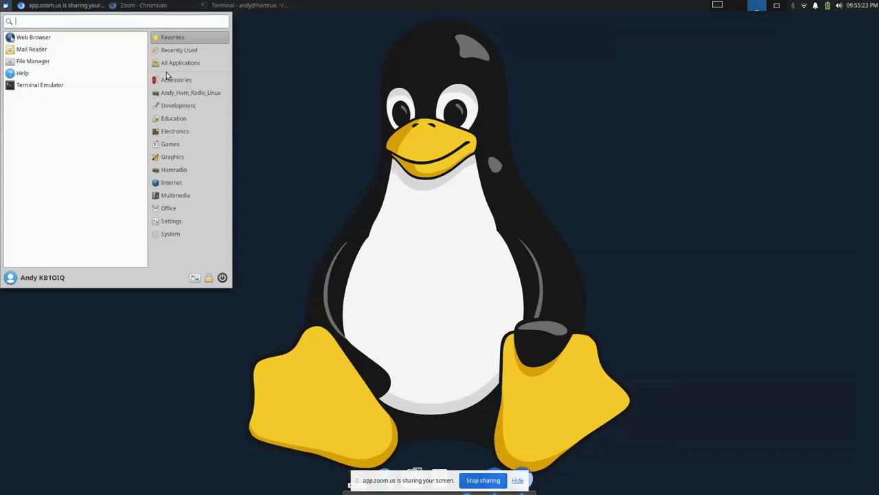
click(202, 96)
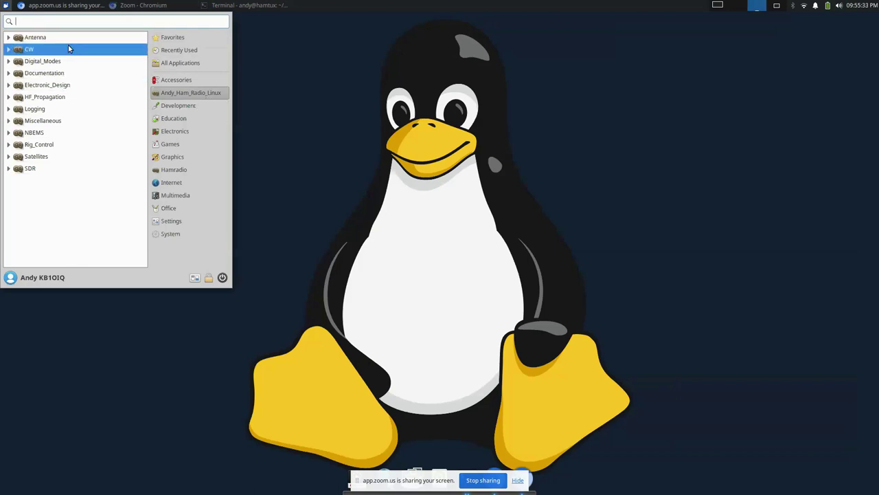
click(9, 38)
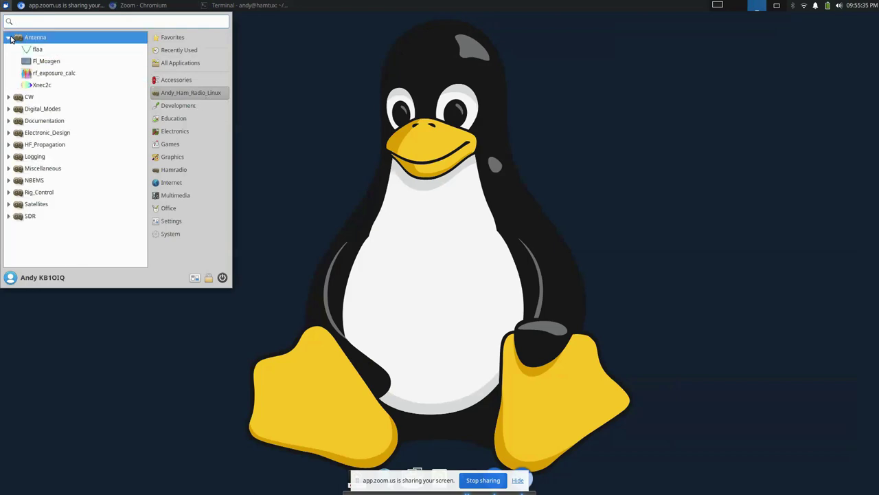
click(60, 64)
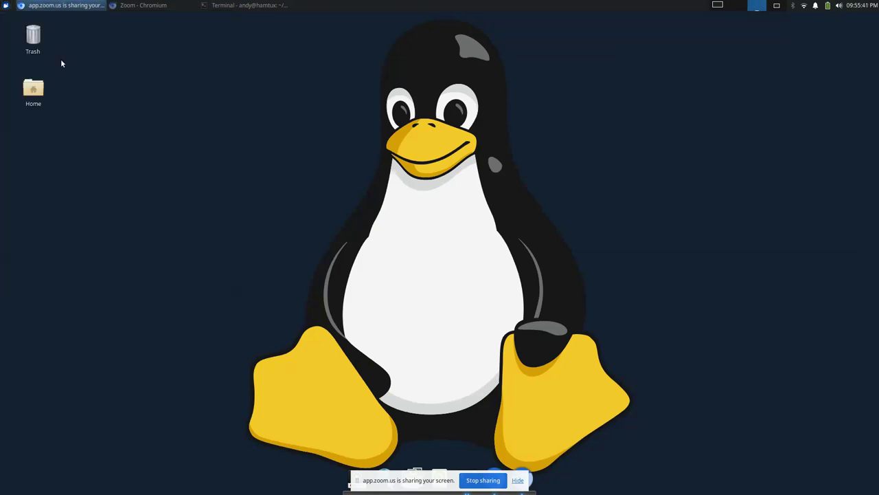
drag(355, 156, 322, 111)
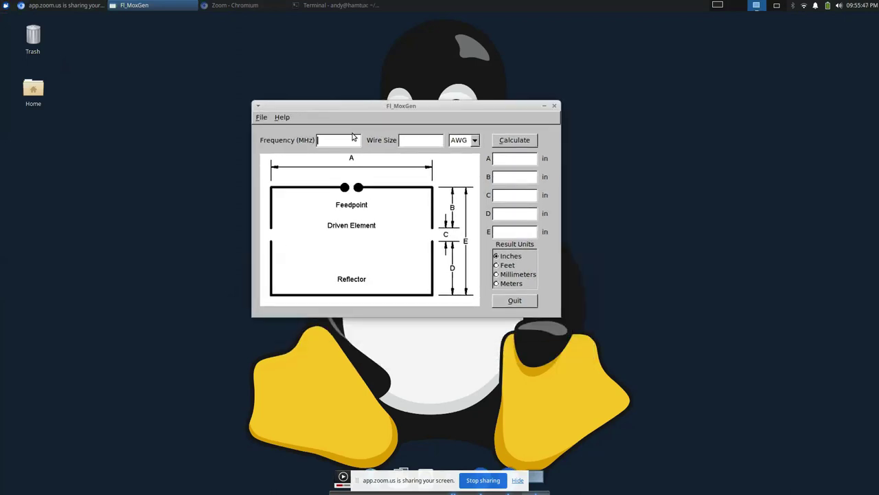
- Calculate the Moxon antenna dimensions in inches for 146 MHz with wire size 14 AWG
text(1414)
click(474, 141)
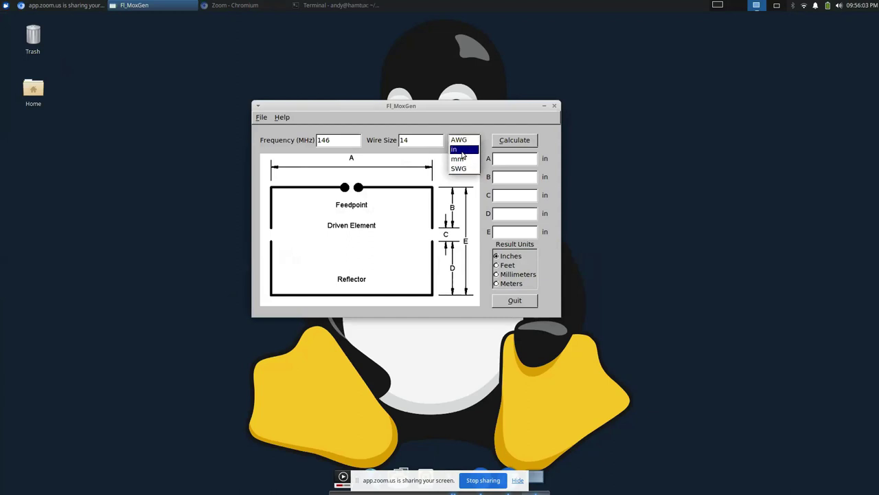
click(462, 128)
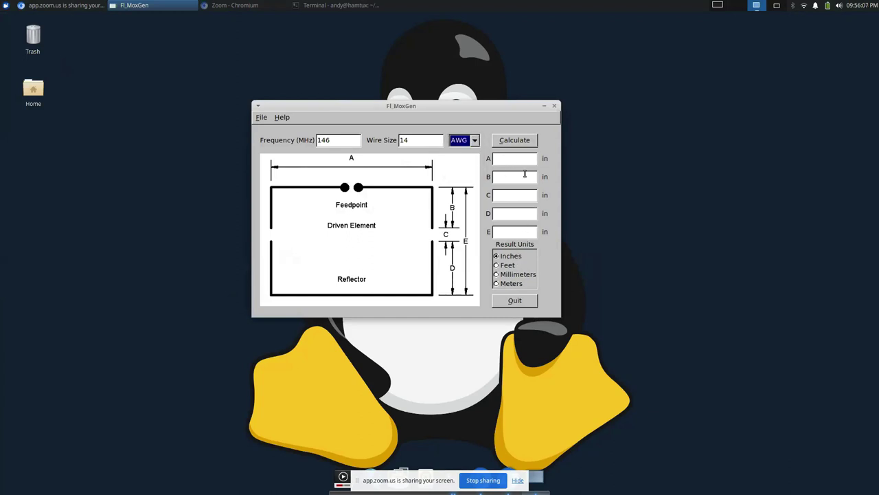
click(524, 141)
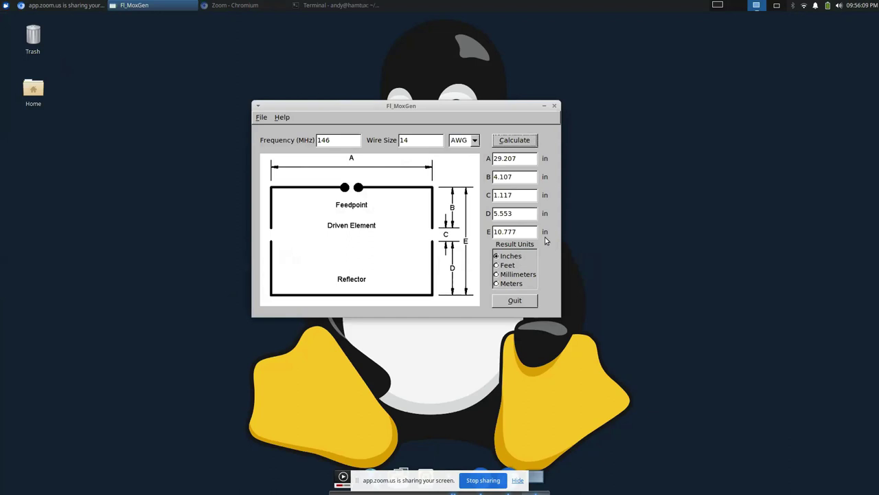
- Print the antenna design to the PDF file fl_moxgen.pdf in the home folder
click(262, 117)
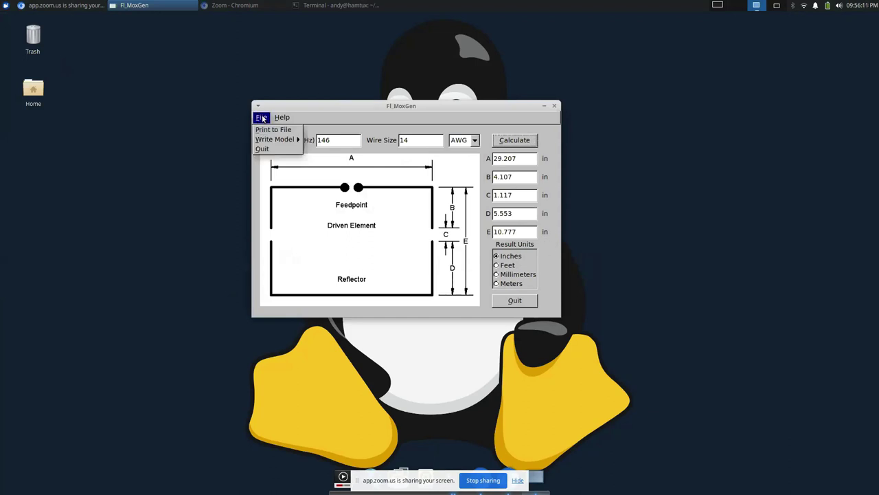
click(271, 130)
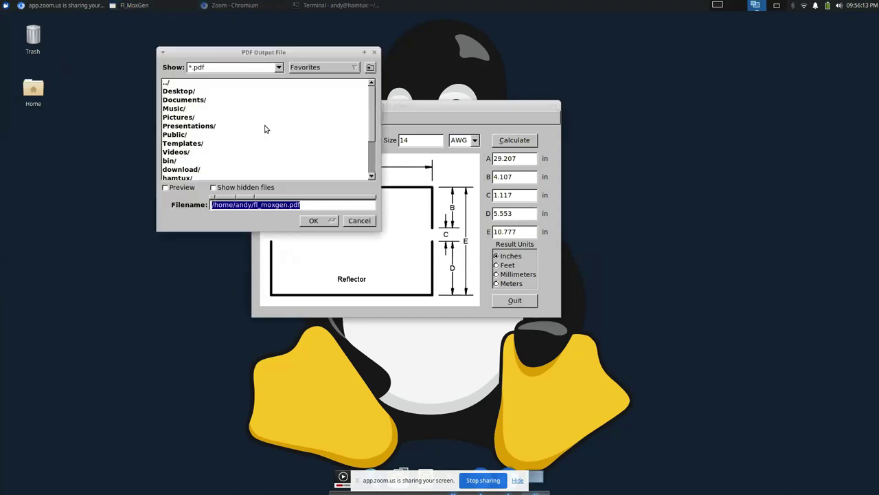
click(315, 221)
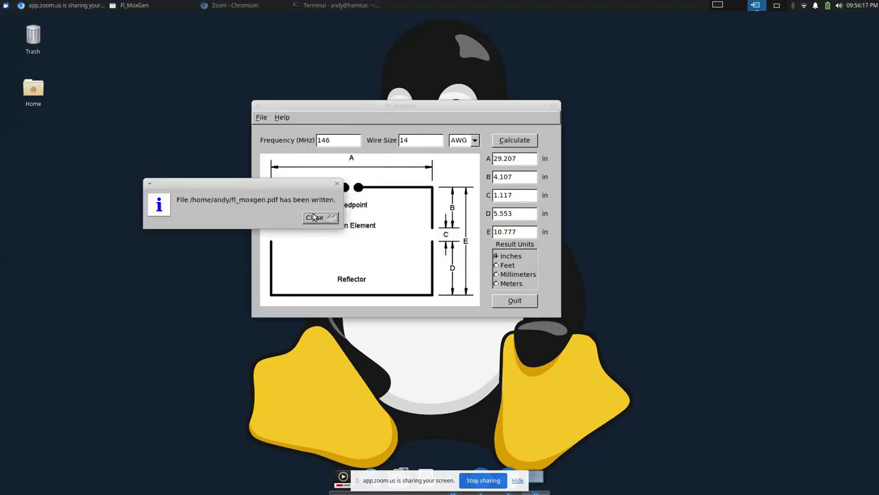
click(332, 219)
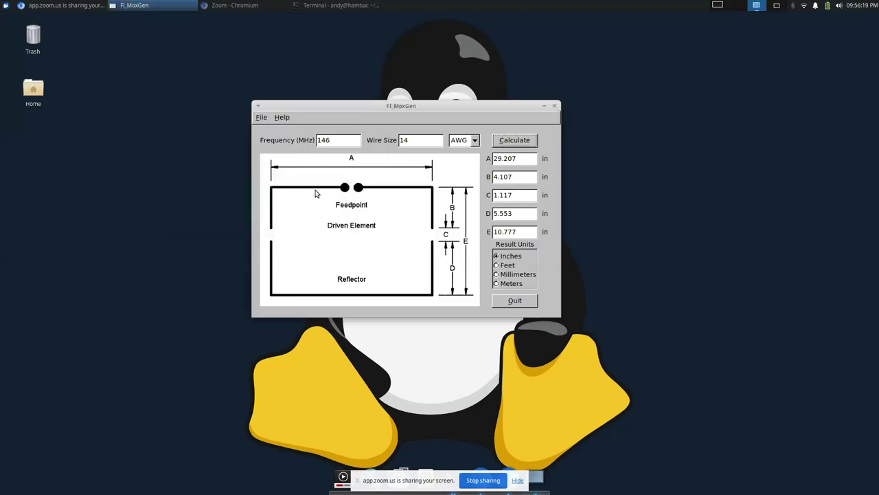
- Write the horizontal polarization model to model_horiz.nec in the home folder and close Fl_MoxGen
click(261, 118)
click(262, 119)
click(262, 120)
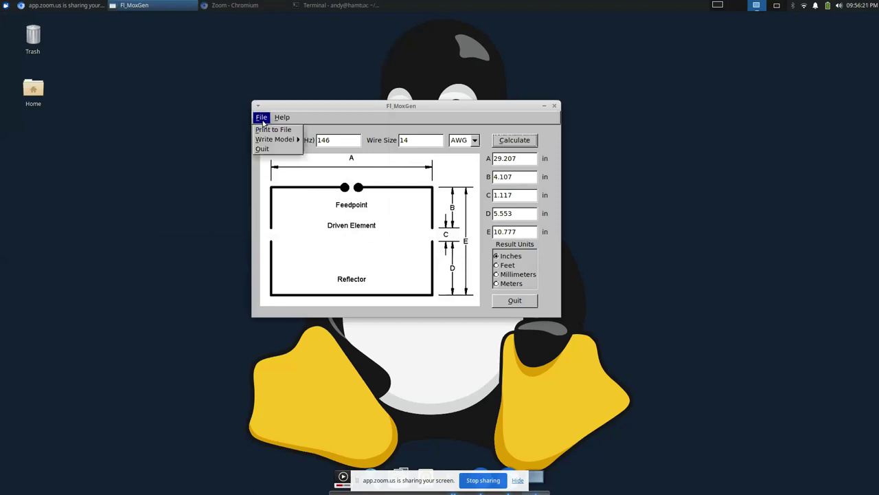
mouse_move(274, 139)
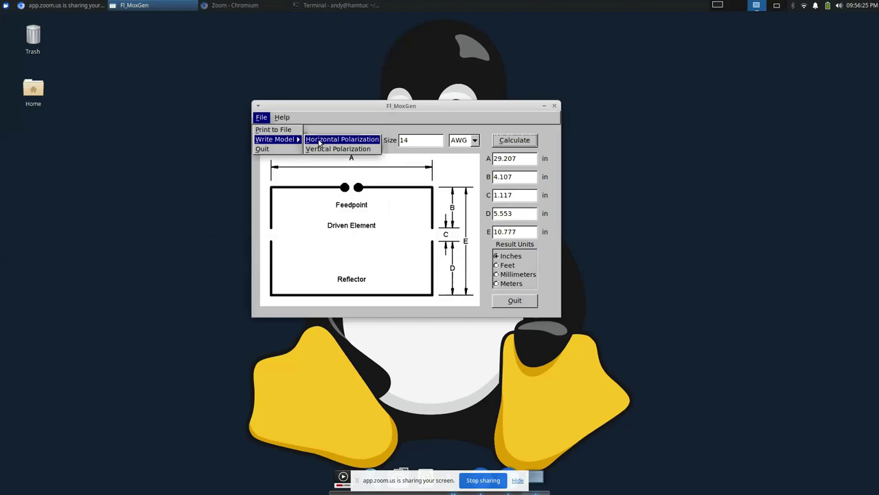
click(318, 140)
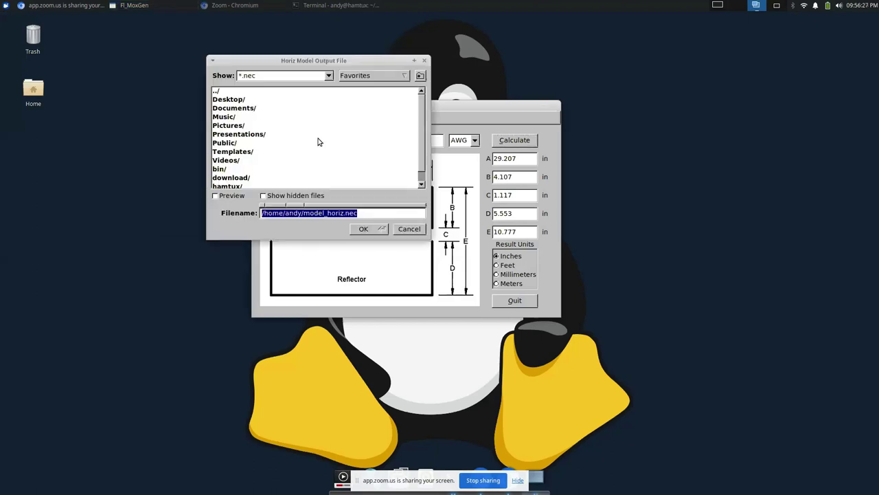
click(374, 230)
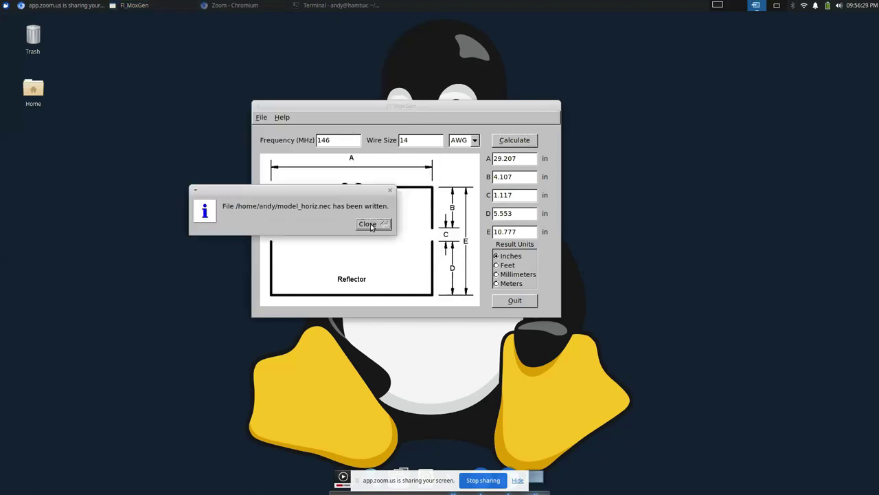
click(373, 223)
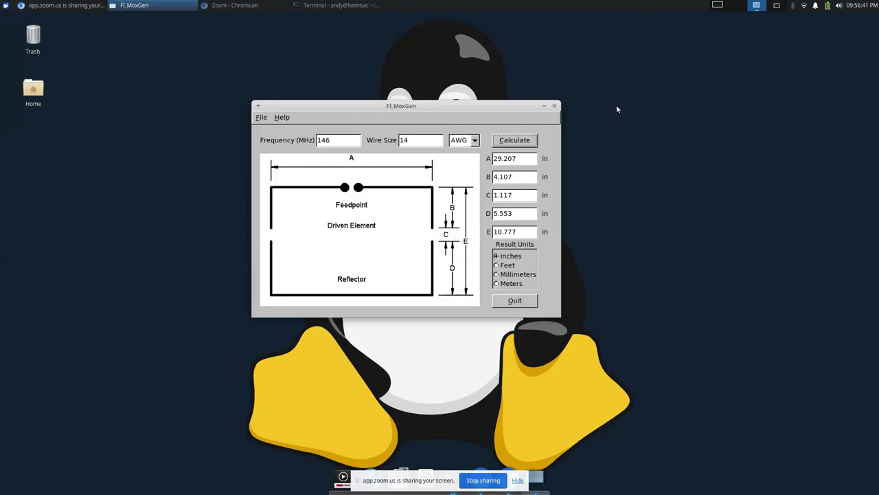
click(556, 107)
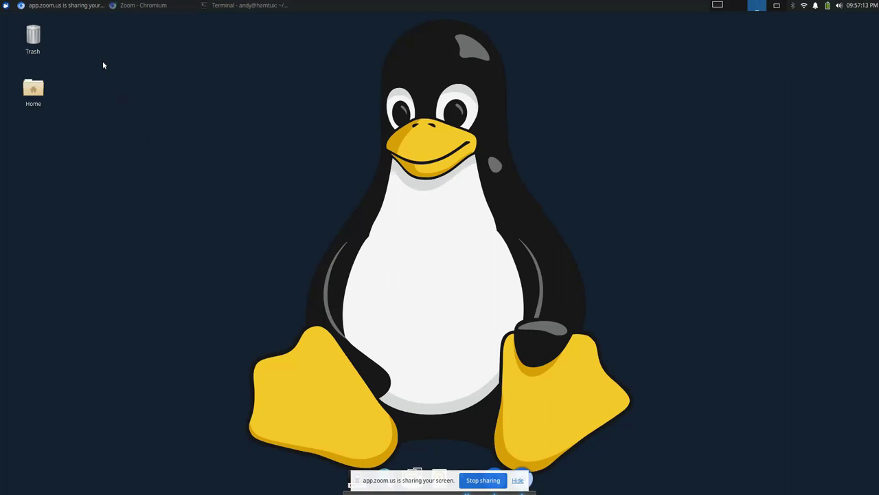
- Examine the Documentation, Command_Line_Docs and Digital_Modes entries among the installed ham radio applications
click(5, 8)
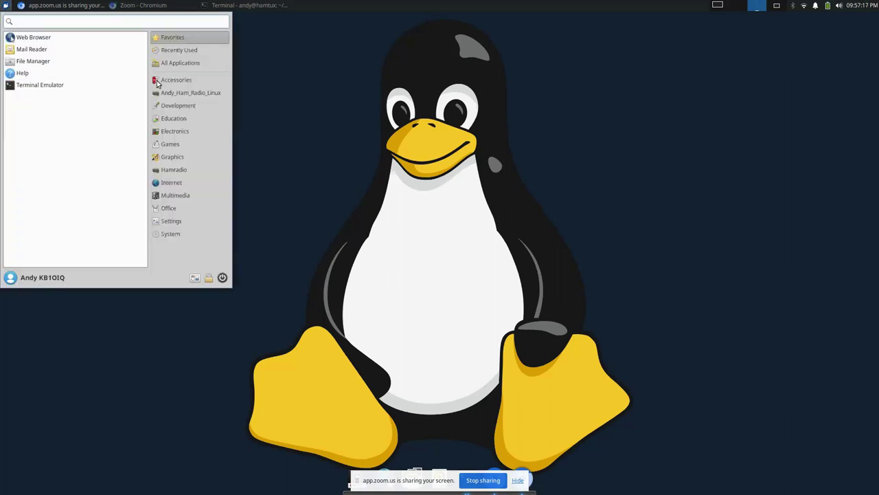
click(192, 91)
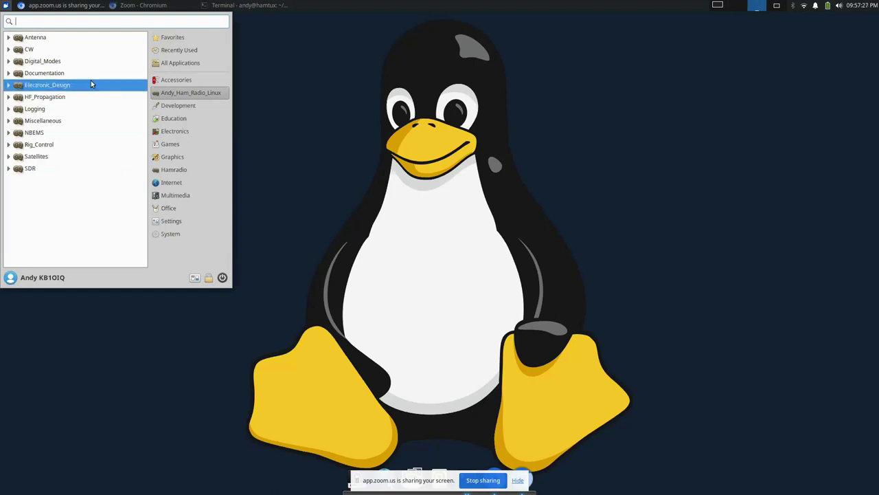
click(9, 74)
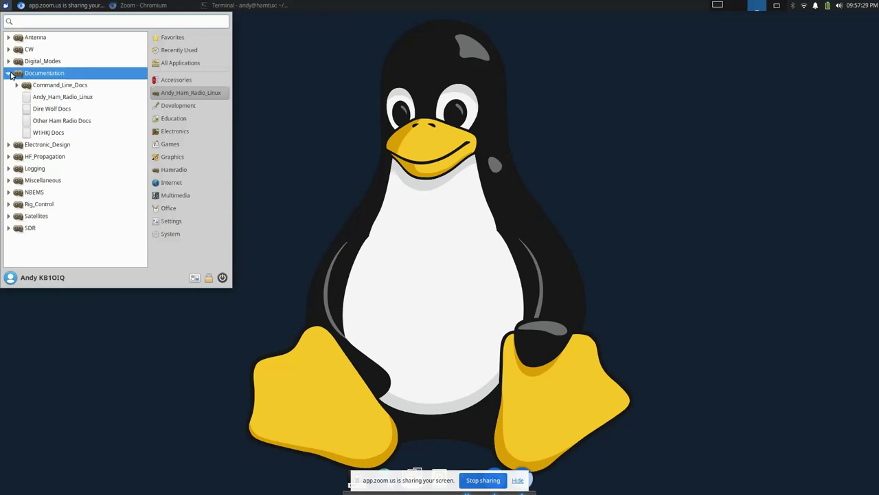
click(17, 85)
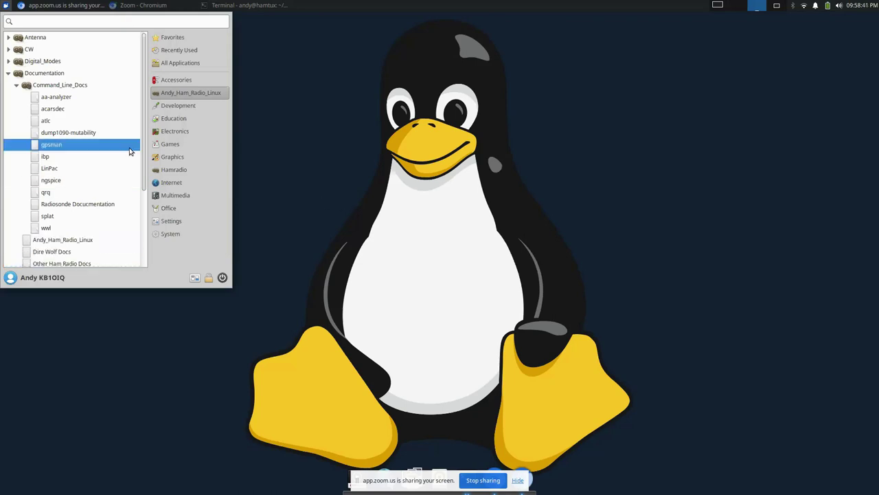
click(17, 87)
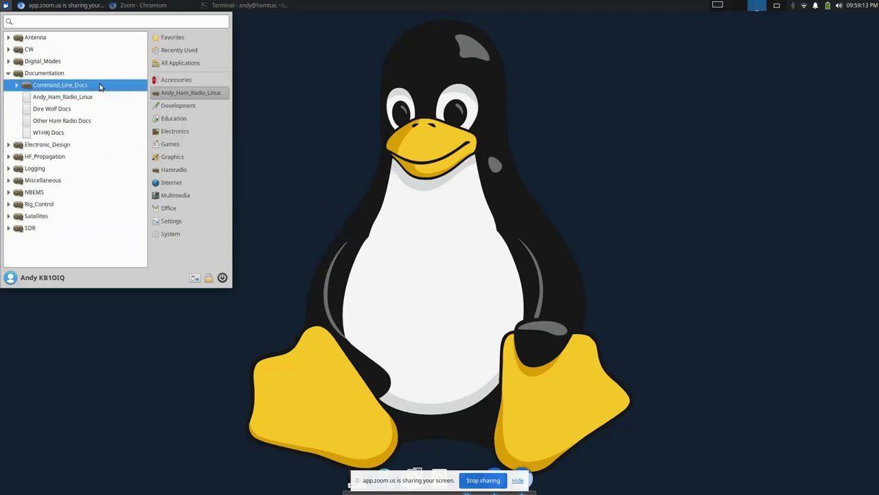
click(8, 62)
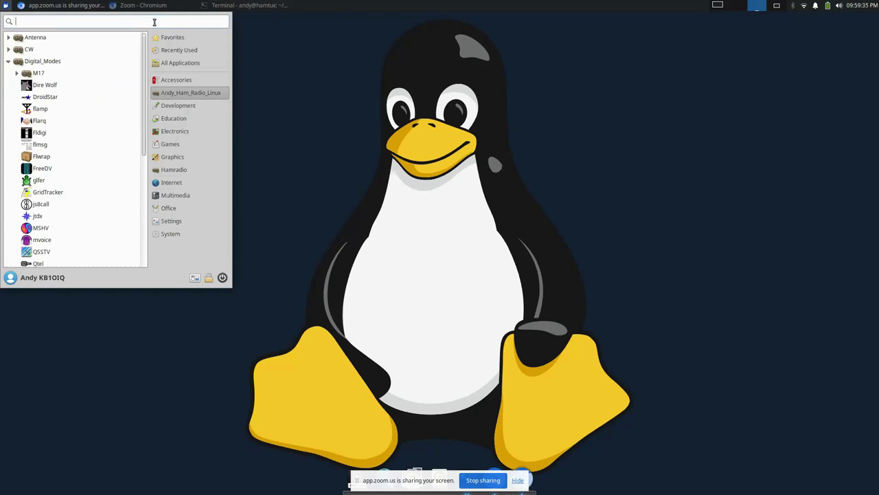
- Look through the installed programs in the Accessories, Development and Internet categories
click(187, 81)
scroll(112, 165, down, 2)
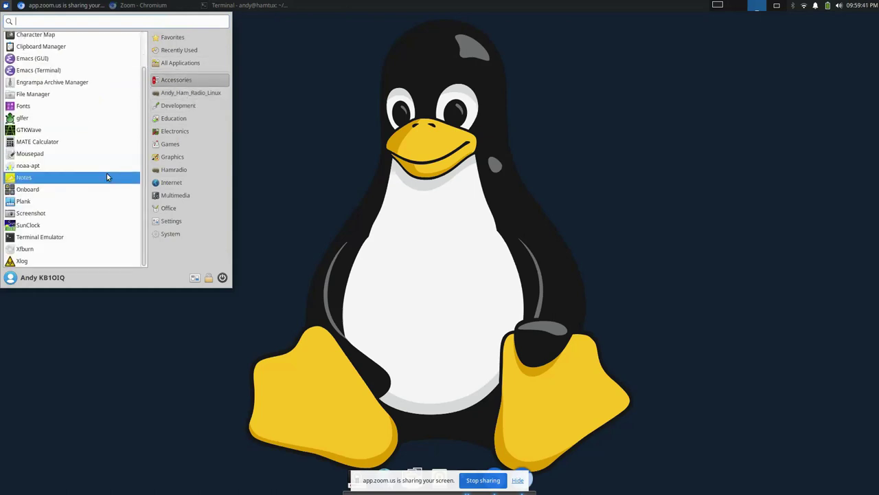
click(187, 103)
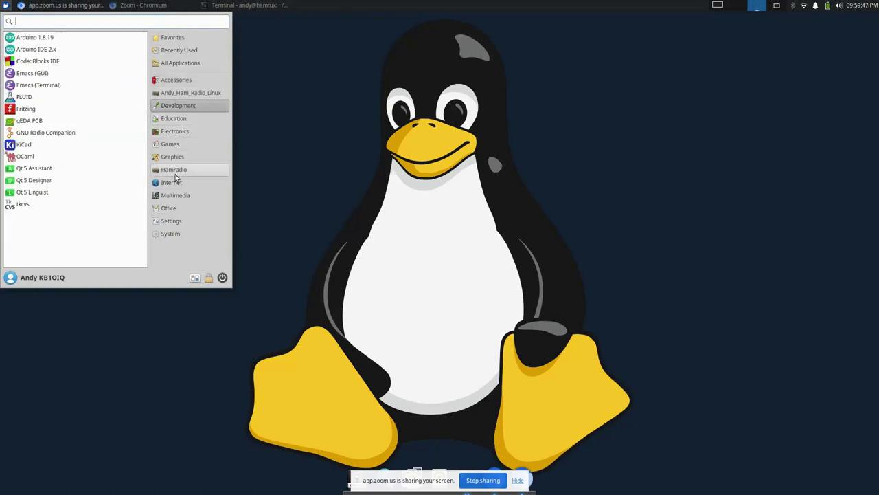
click(175, 184)
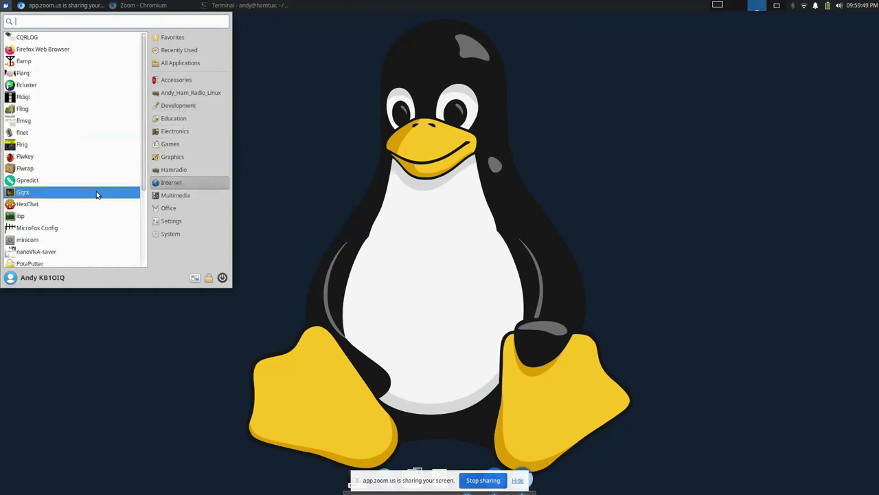
scroll(97, 187, down, 2)
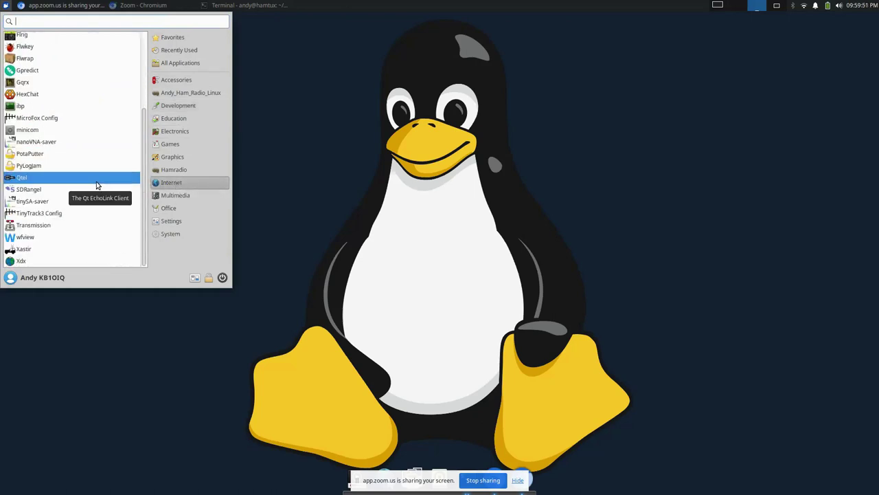
- Launch Synaptic Package Manager from the system's Settings applications
click(174, 221)
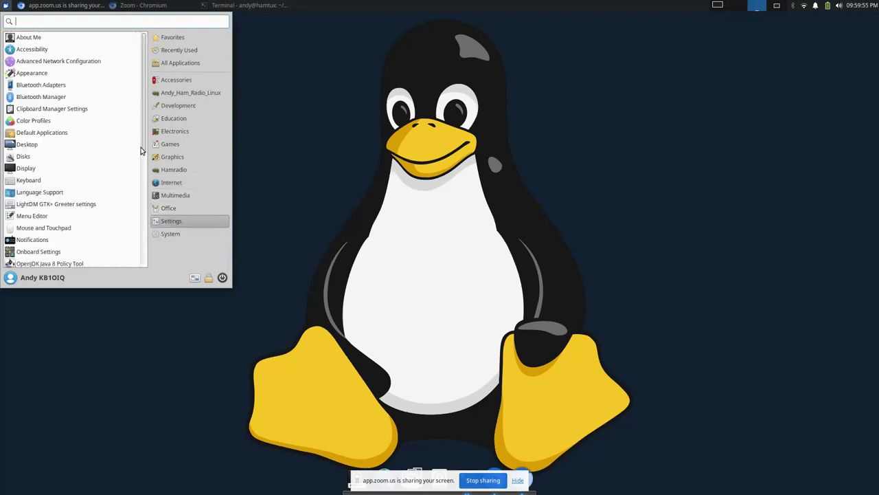
drag(143, 148, 144, 252)
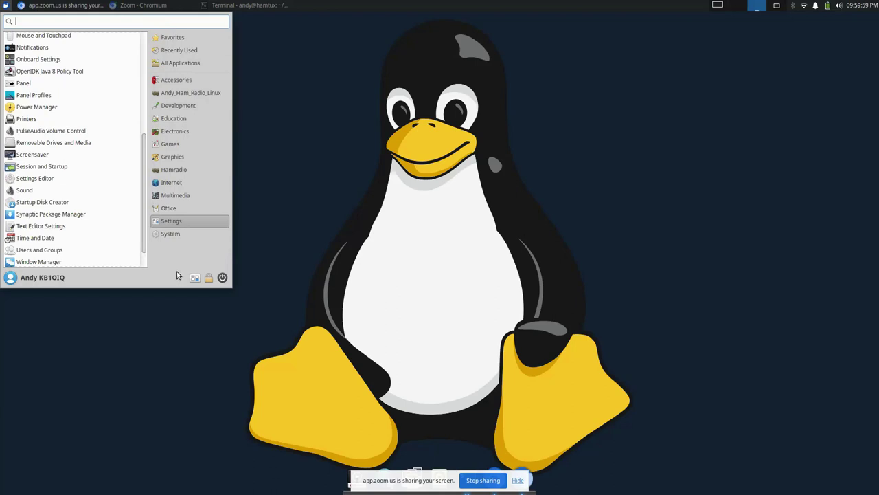
click(83, 215)
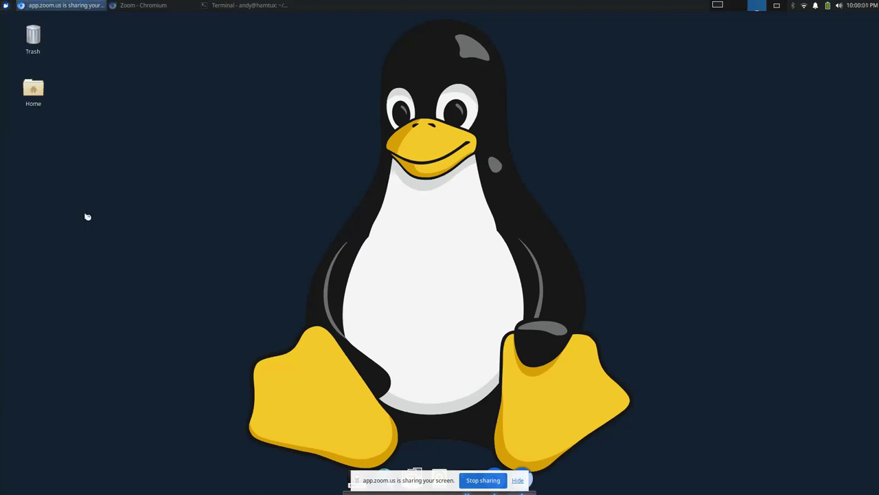
- Authenticate with the account password to run Synaptic Package Manager and dismiss its Quick Introduction
text(•••••••)
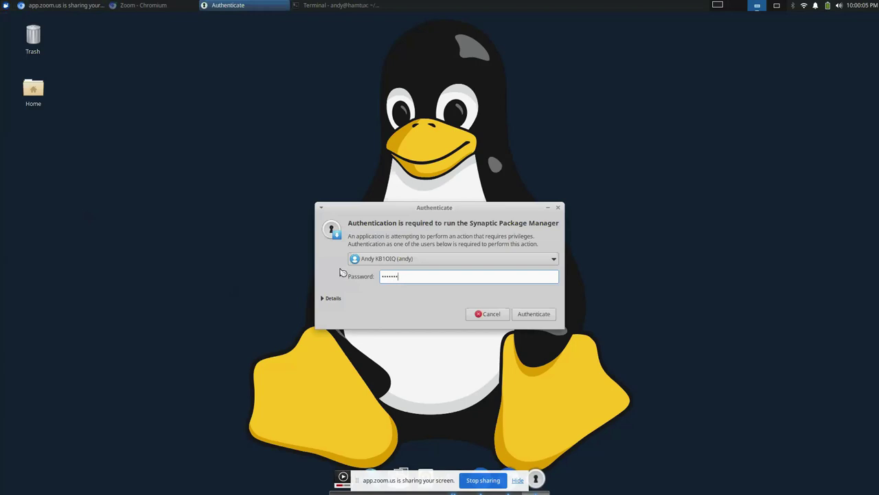
key(Return)
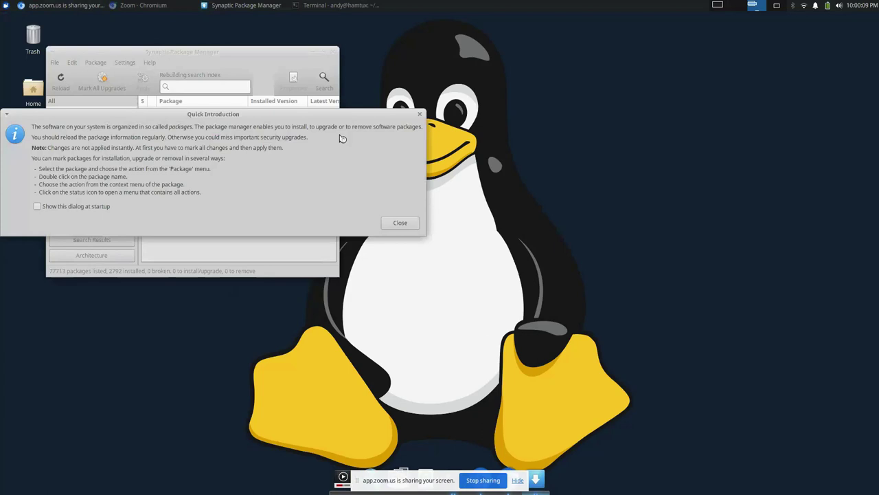
click(400, 224)
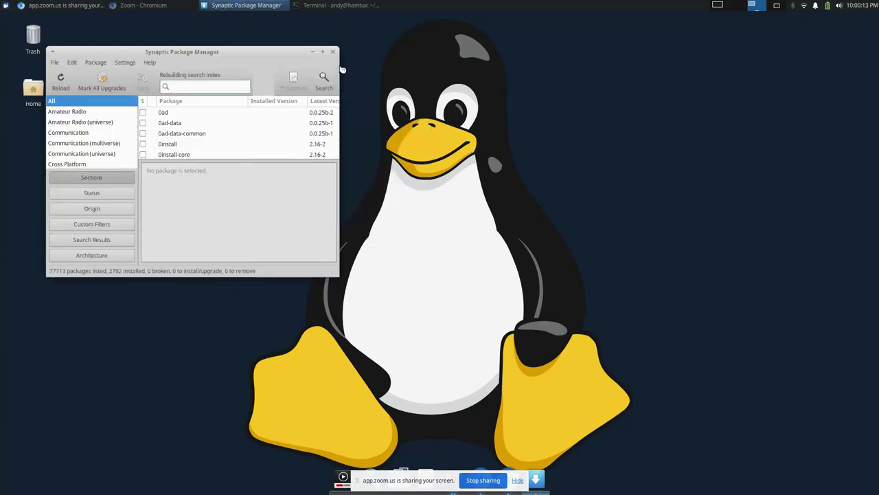
- Enlarge the Synaptic window in width and height to reveal the package descriptions and more sections
drag(337, 63, 828, 64)
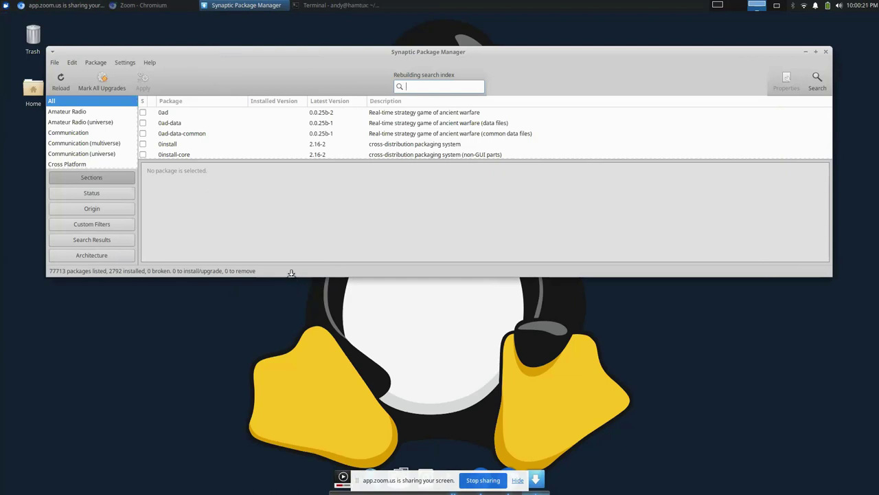
drag(292, 273, 296, 316)
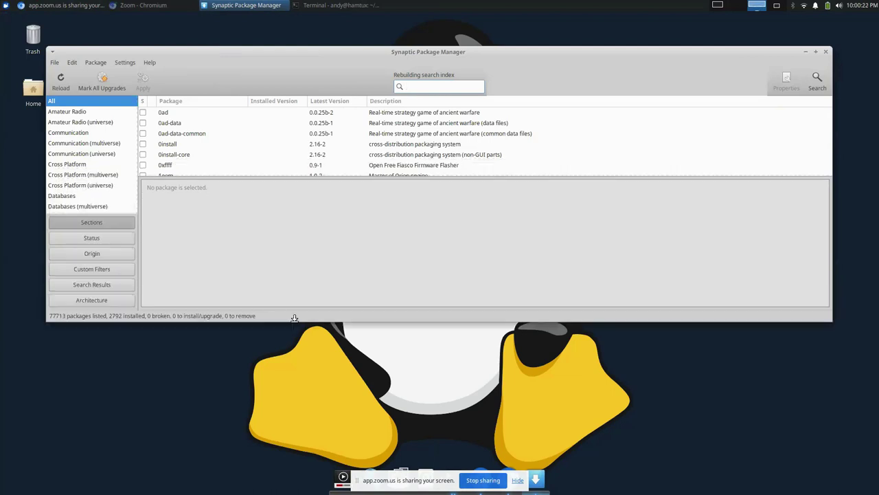
- Close Synaptic Package Manager and stop sharing the screen in the Zoom meeting
click(828, 53)
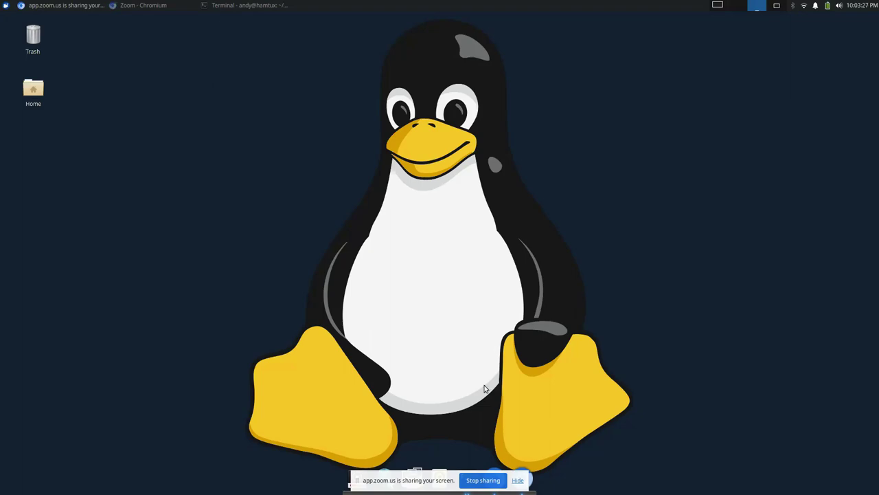
click(496, 480)
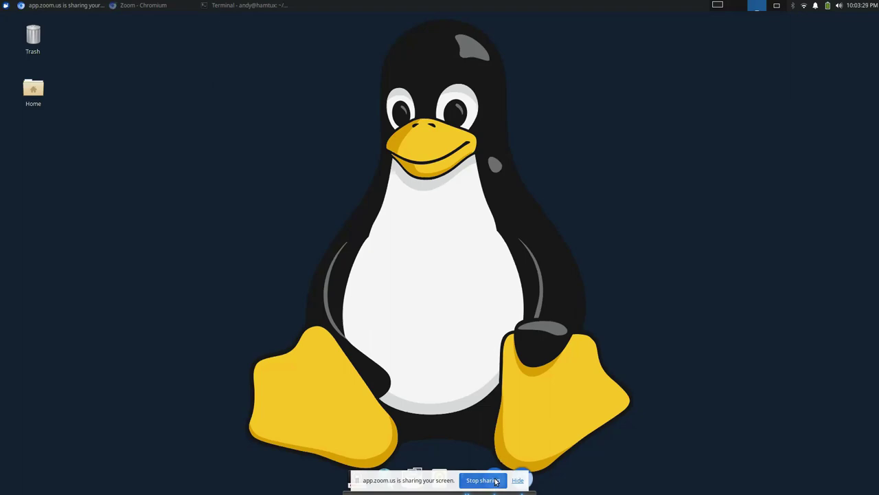